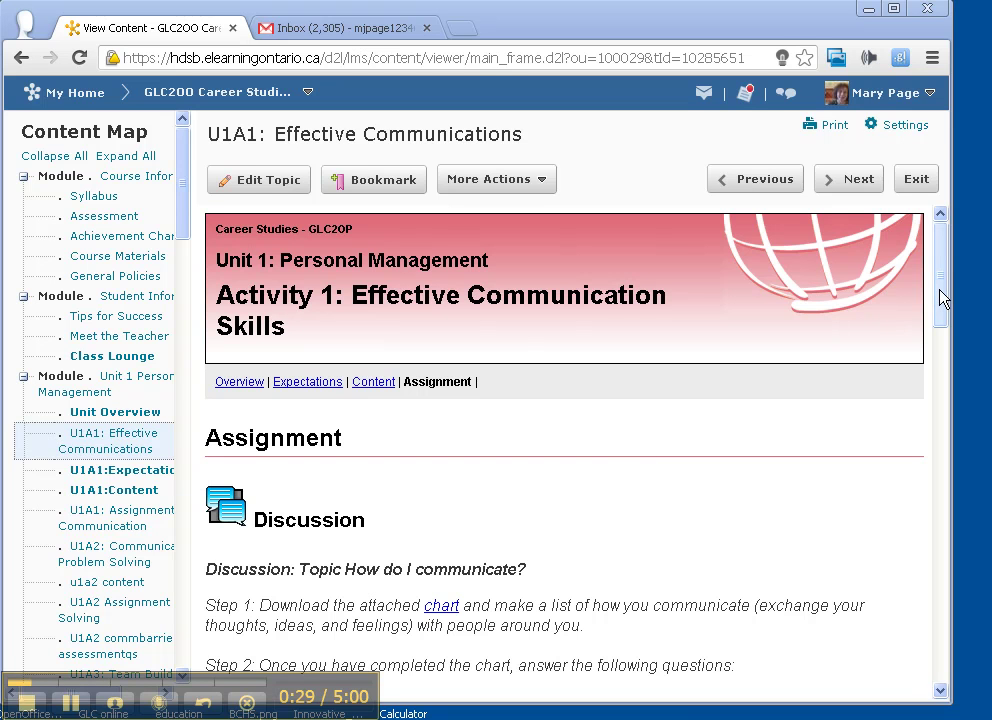
Open the U1A1: Assignment Communication topic and enter the discussion linked below its Step 4 instructions.
left_click_drag(940, 297, 922, 378)
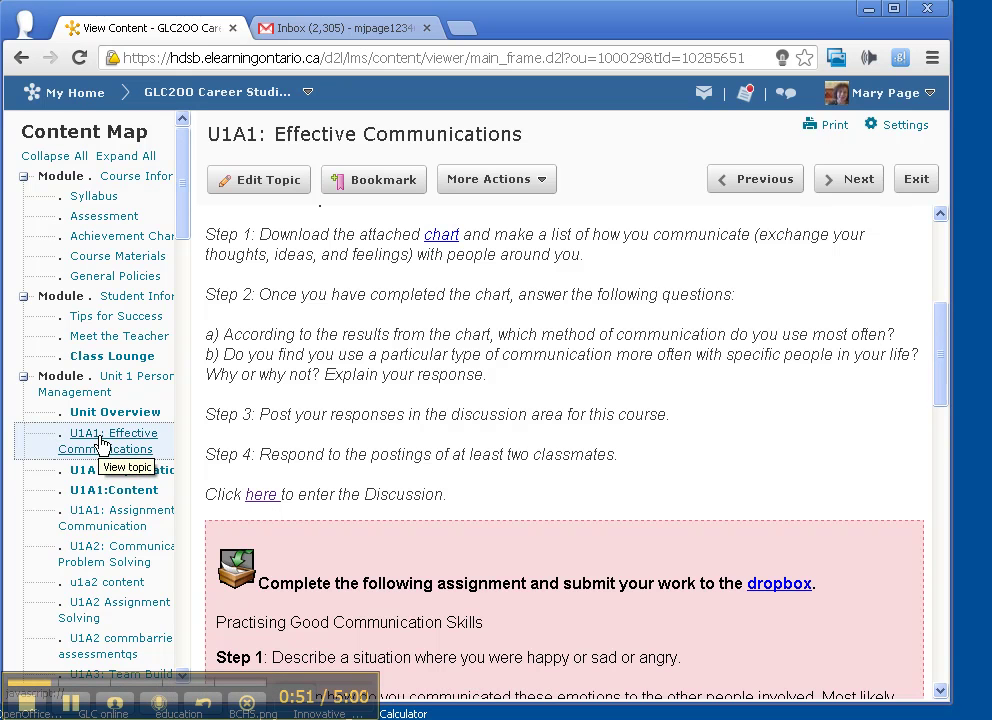
left_click(117, 519)
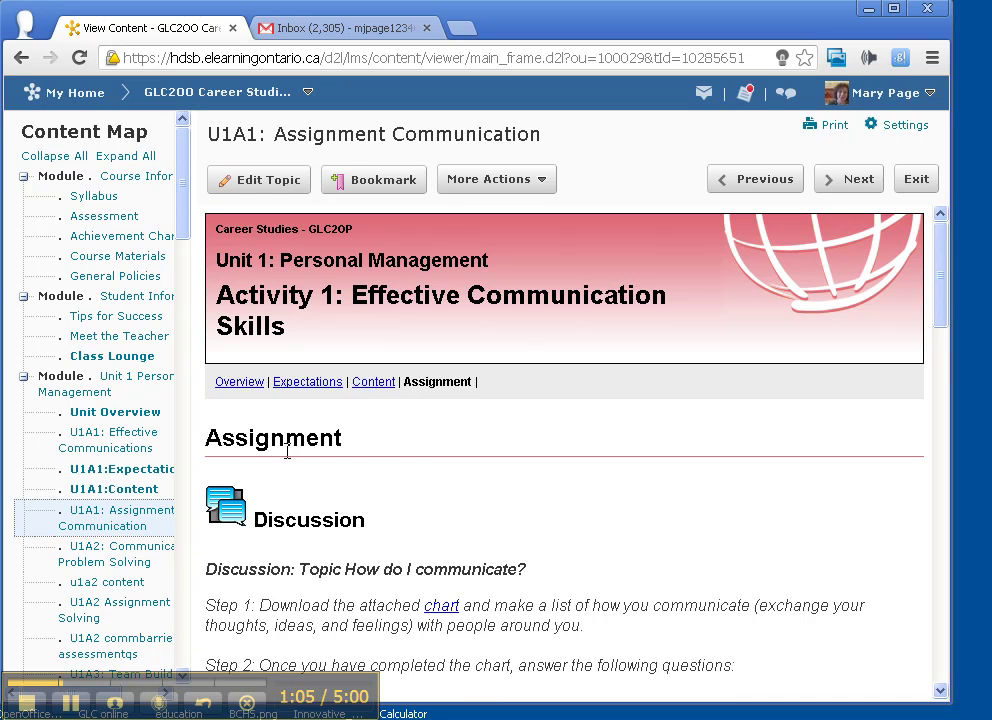
left_click_drag(945, 295, 945, 365)
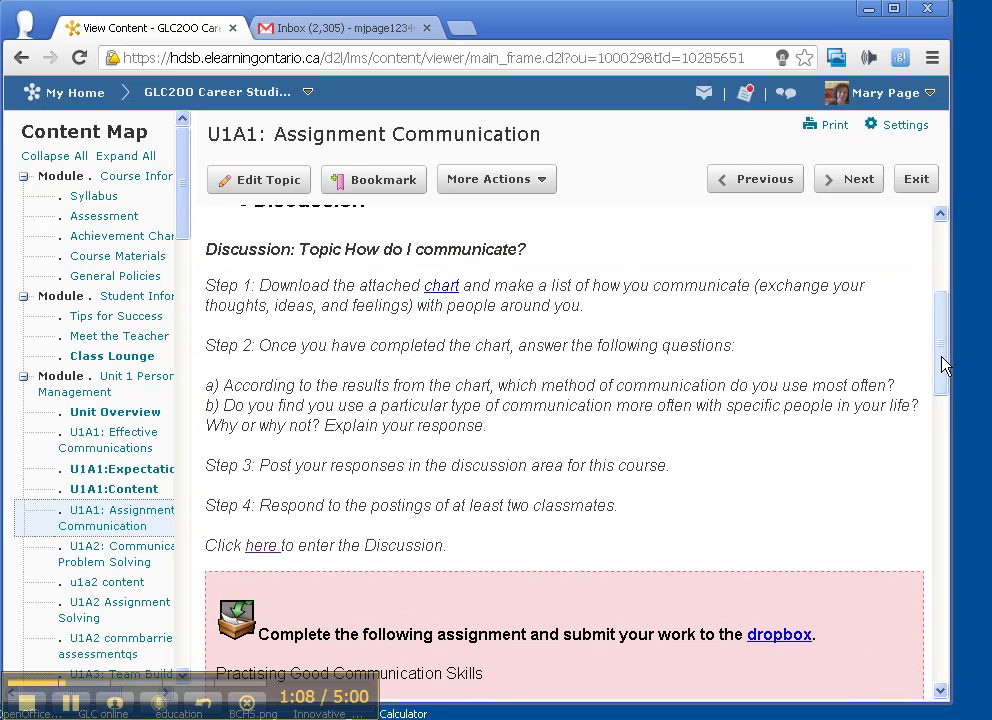
left_click(260, 550)
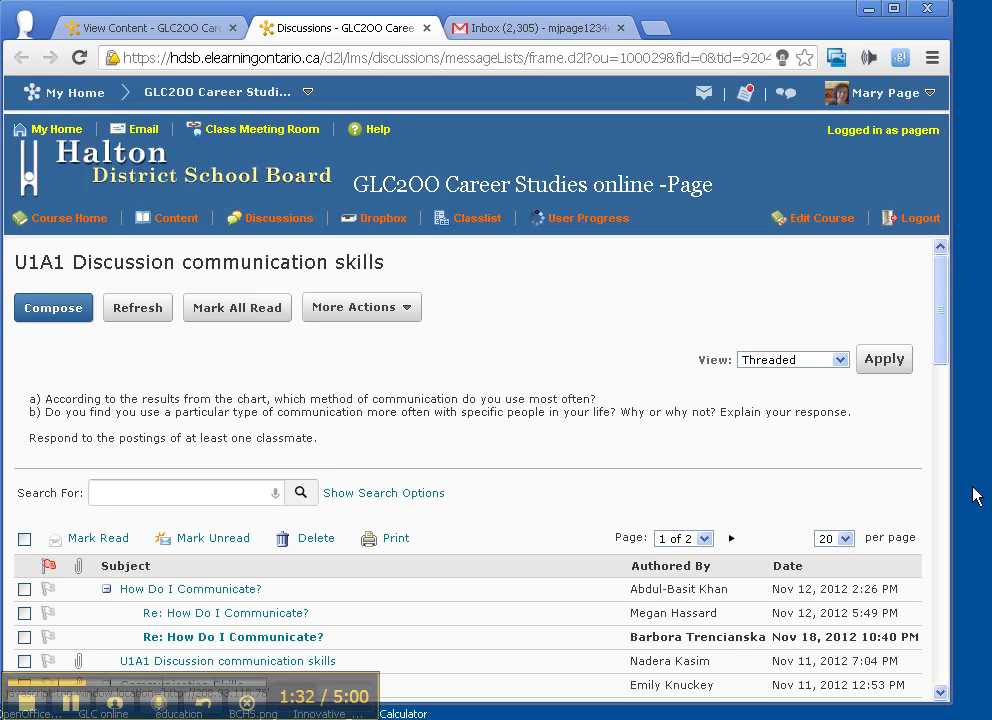
Examine the keyboard focus order across the page header, course navigation links and discussion action buttons.
key("Tab")
key("Tab")
key("Tab")
key("Tab")
key("Tab")
key("Tab")
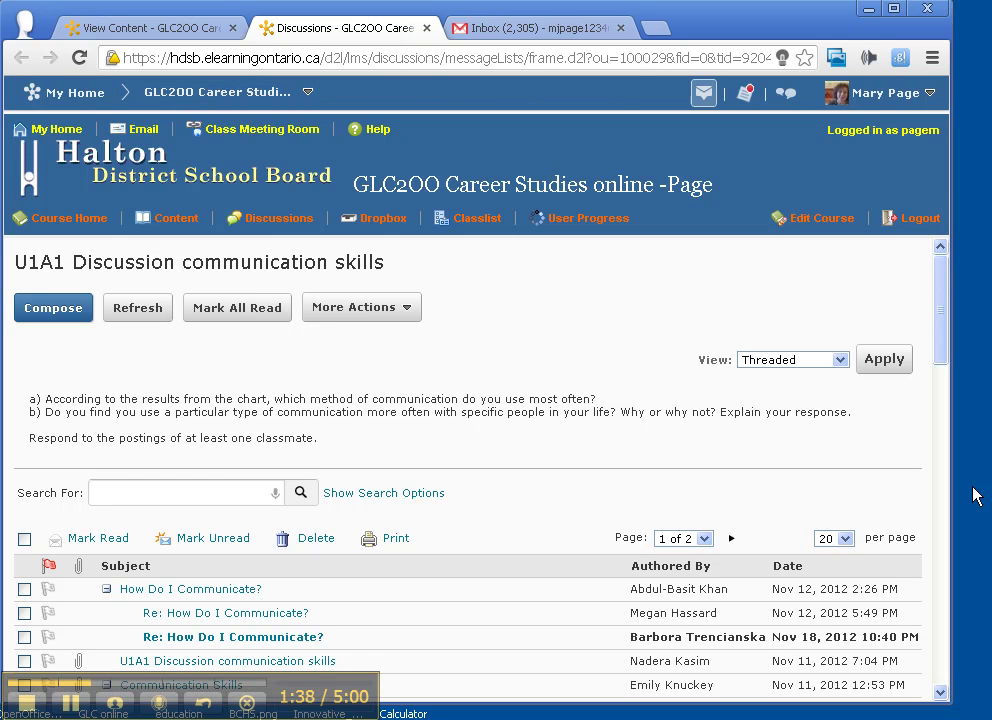
key("Tab")
key("Tab")
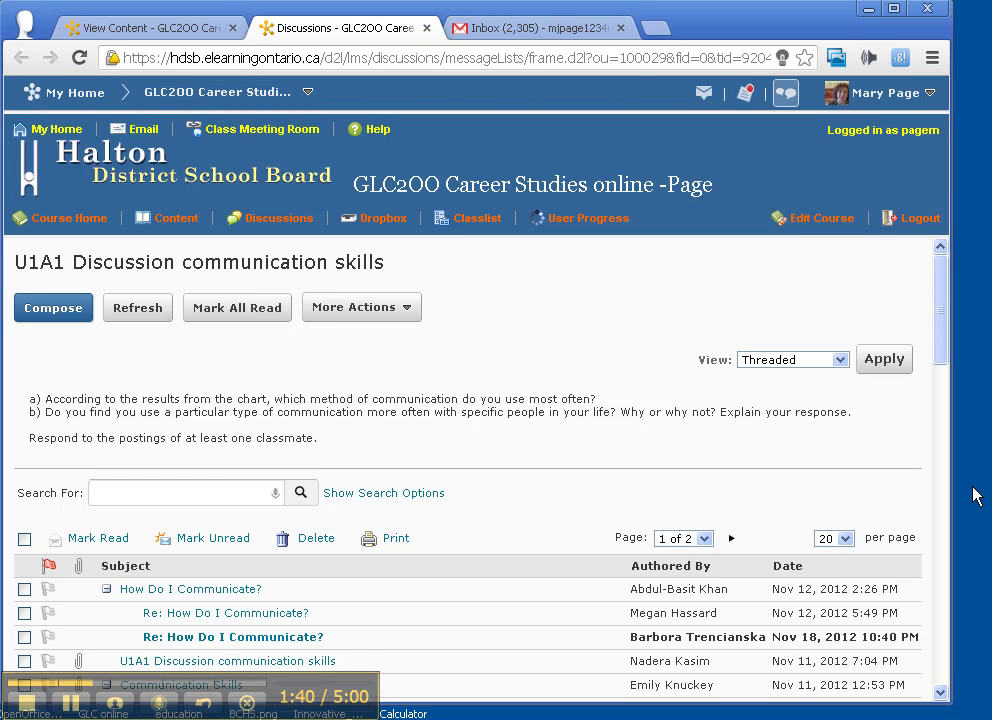
key("Tab")
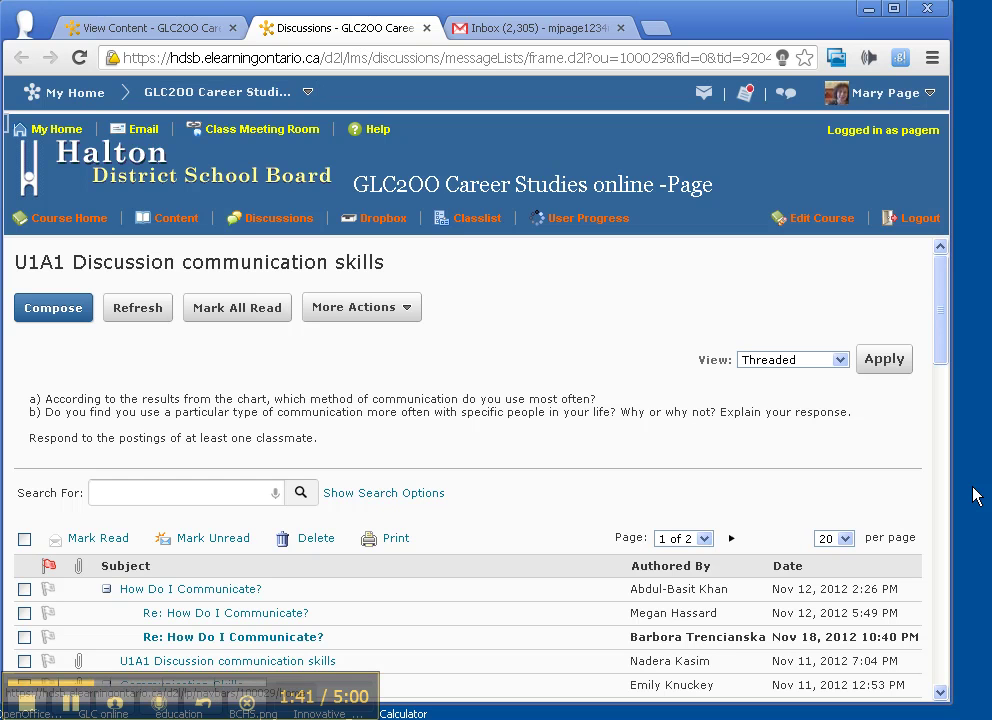
key("Tab")
key("Tab")
key("Tab")
key("Tab")
key("Tab")
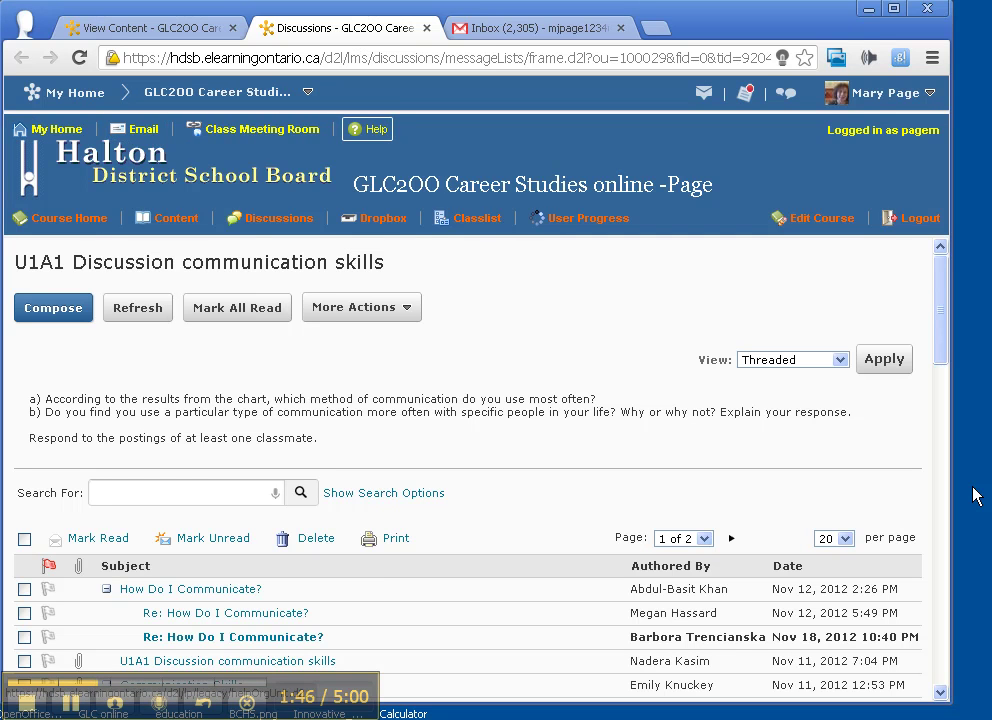
key("Tab")
key("Tab")
key("Tab")
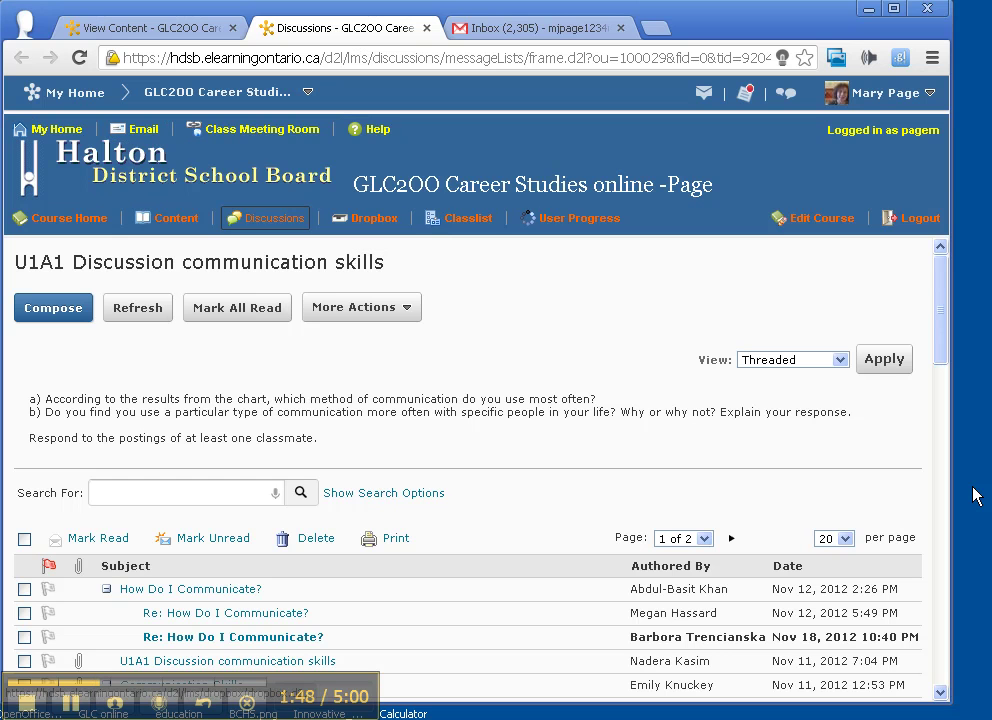
key("Tab")
key("Tab")
key("Tab")
key("Tab")
key("Tab")
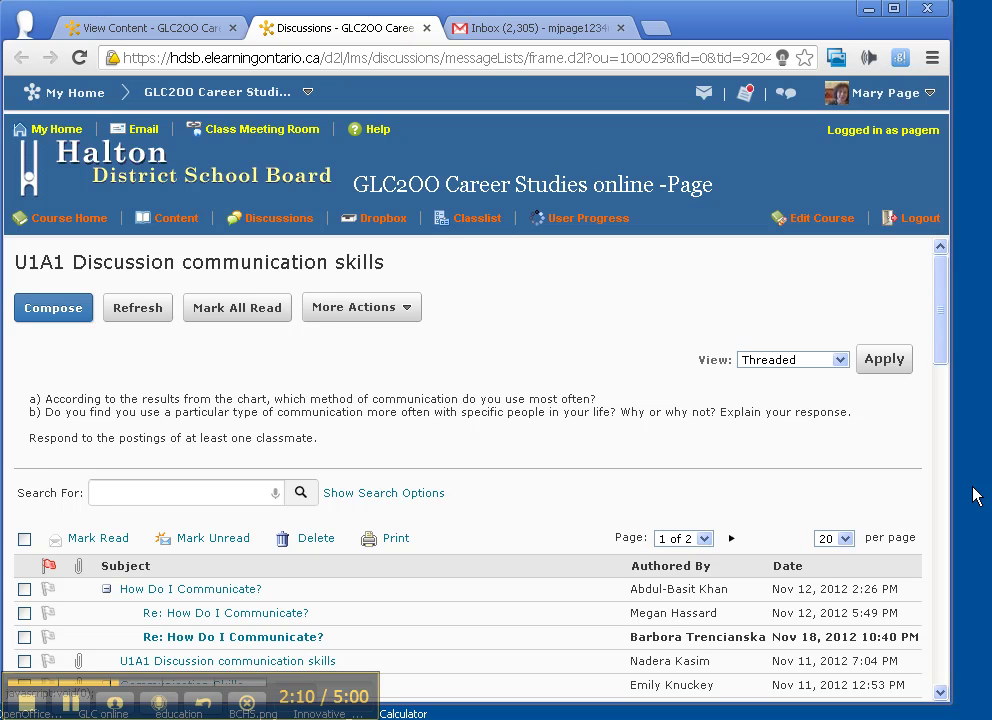
key("Tab")
key("Tab")
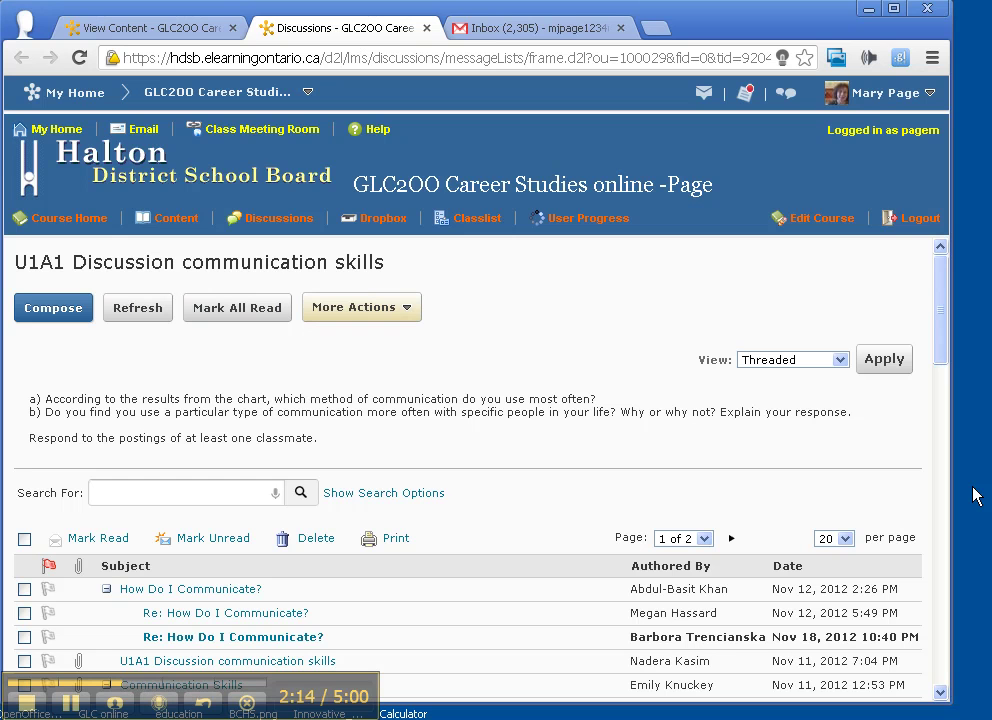
key("Tab")
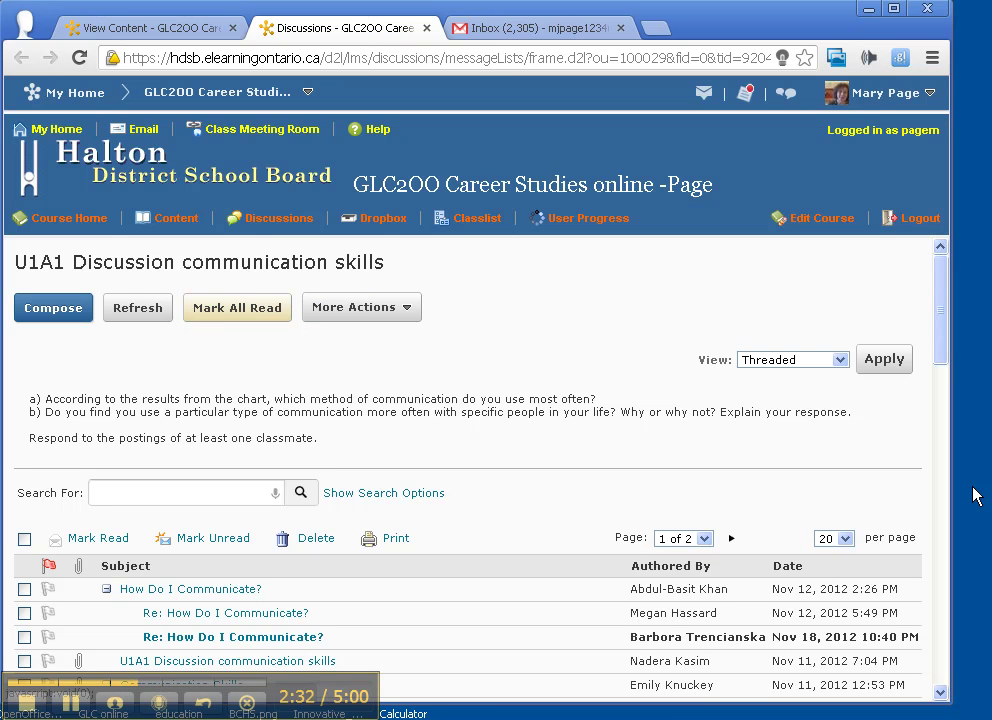
Compose a new message in the U1A1 discussion and enter "subject" as its subject.
left_click(55, 309)
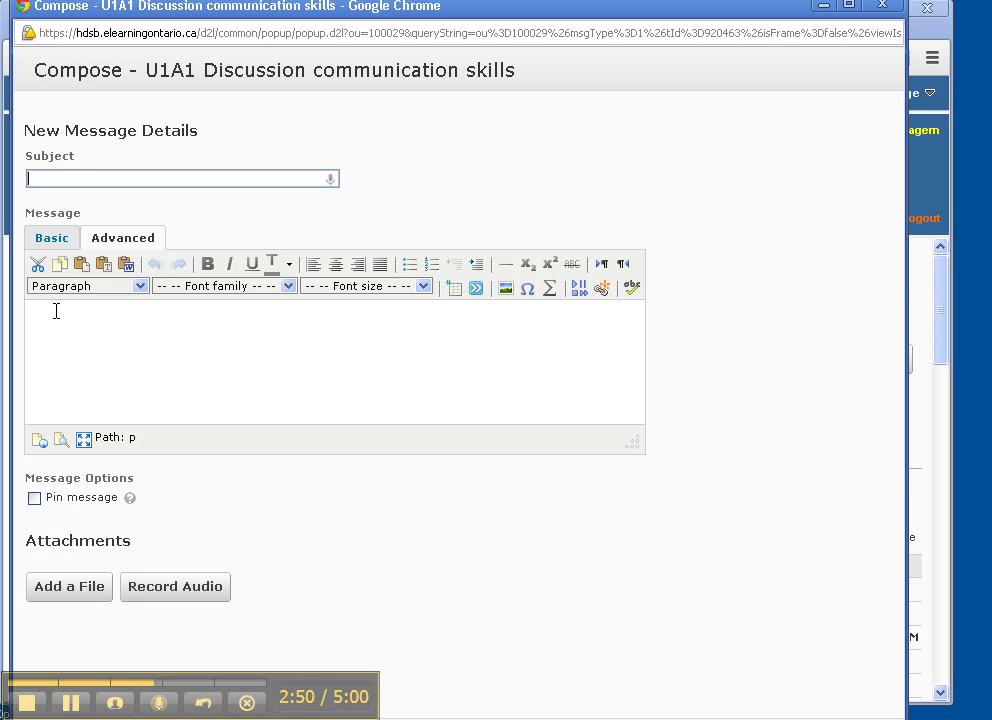
type("subject")
Examine the keyboard focus order across the message editor's formatting and insert tools.
key("Tab")
key("Tab")
key("Tab")
key("Tab")
key("Tab")
key("Tab")
key("Tab")
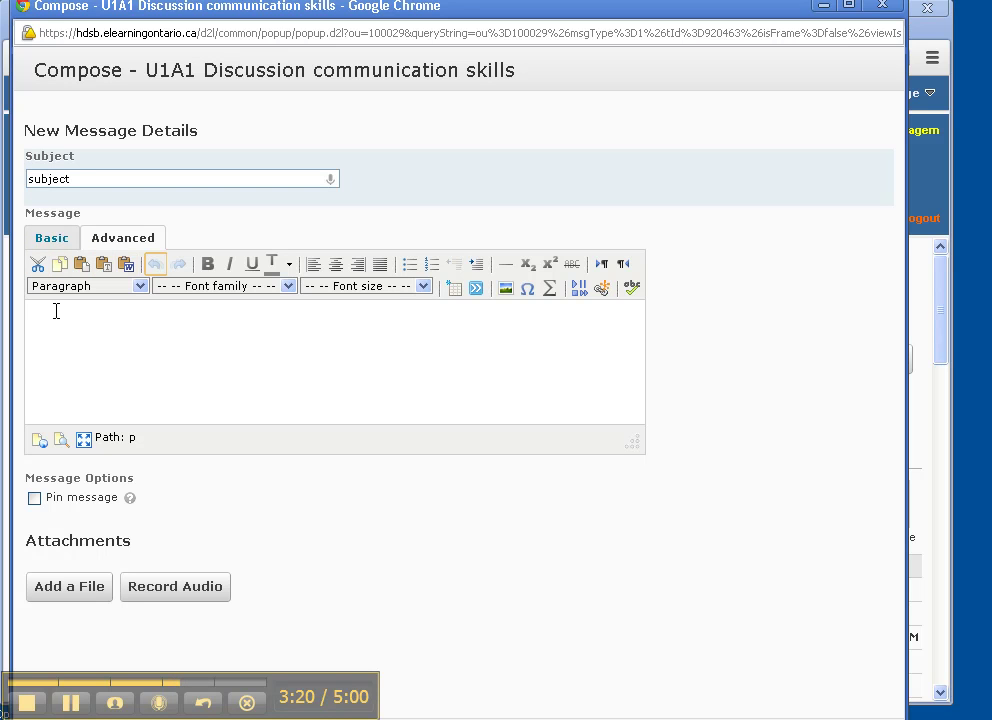
key("Right")
key("Right")
key("Right")
key("Right")
key("Right")
key("Right")
key("Right")
key("Right")
key("Right")
key("Right")
key("Right")
key("Right")
key("Right")
key("Right")
key("Right")
key("Right")
key("Right")
key("Right")
key("Right")
key("Right")
key("Right")
key("Right")
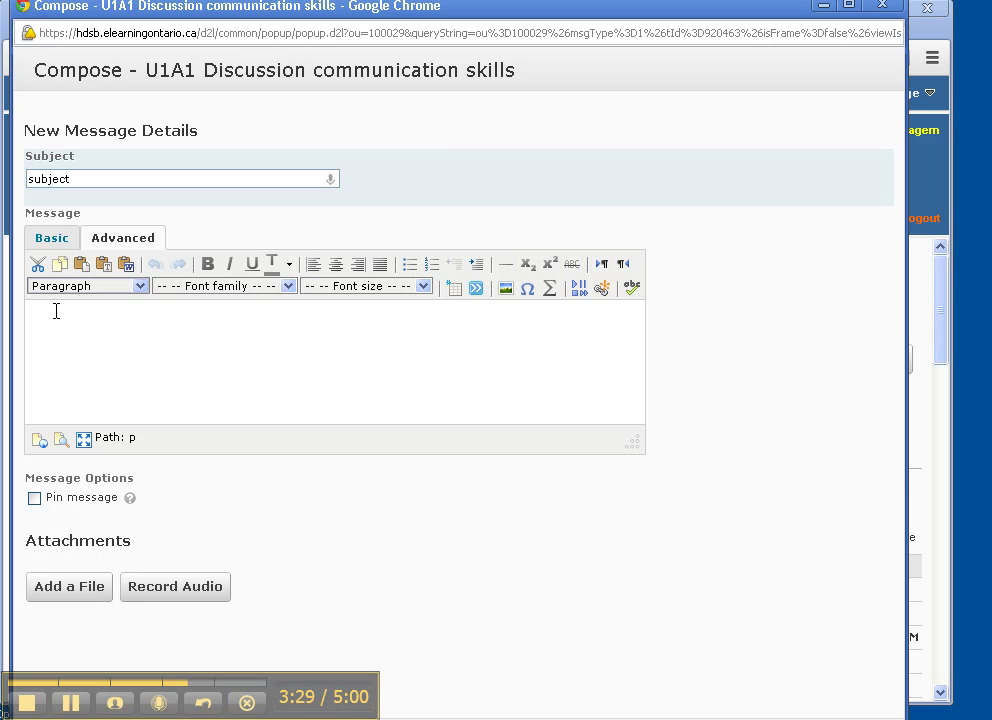
key("Right")
key("Right")
key("Right")
key("Right")
key("Right")
key("Right")
key("Right")
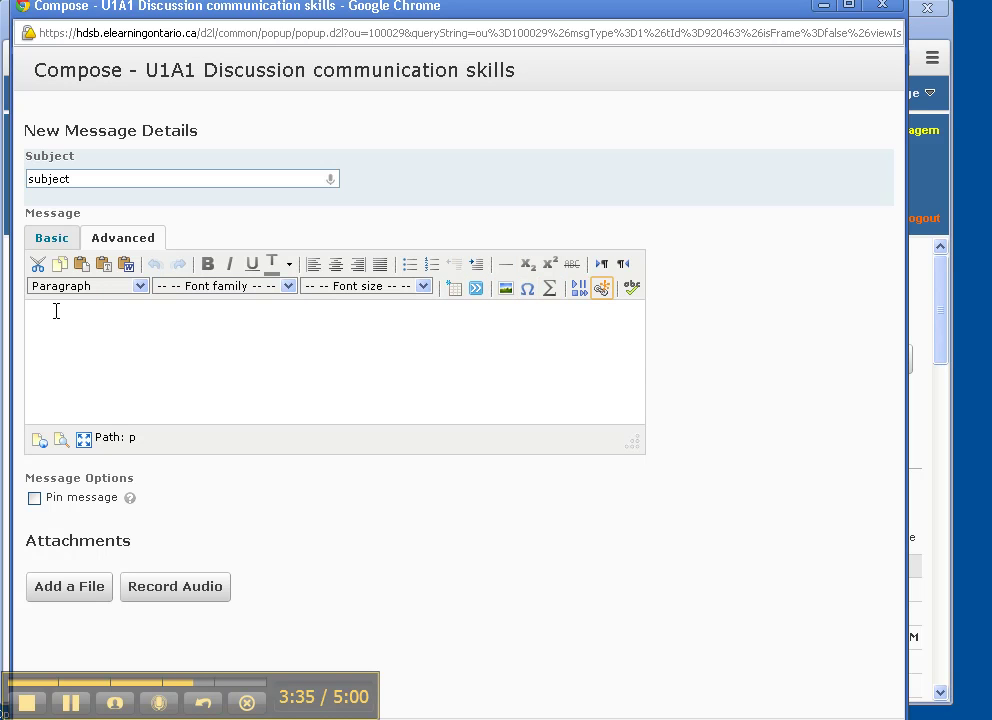
Move the focus into the message body and write "now i can type.".
key("Escape")
type("now i can type.")
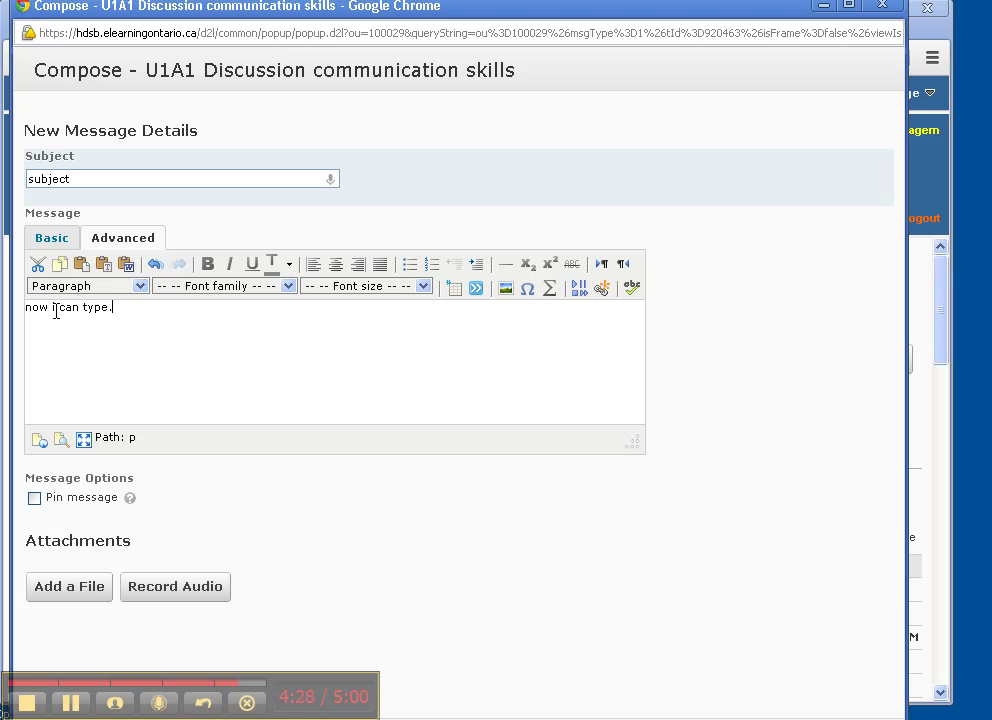
Open the Add a File dialog for the message's attachments.
key("Tab")
key("Tab")
key("Tab")
key("Tab")
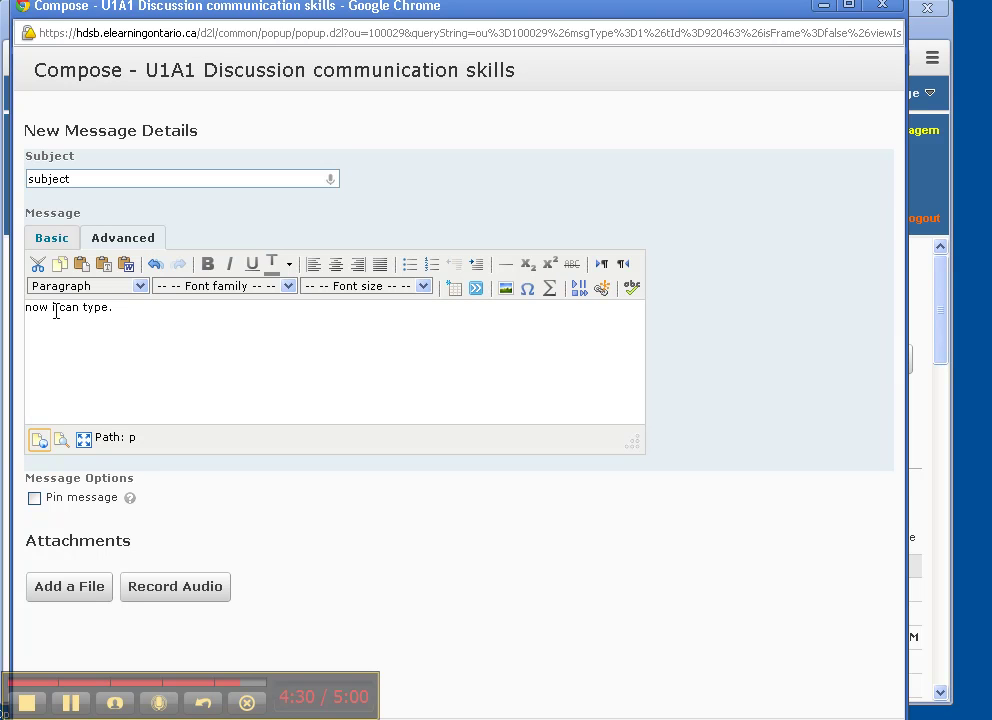
key("Tab")
key("Tab")
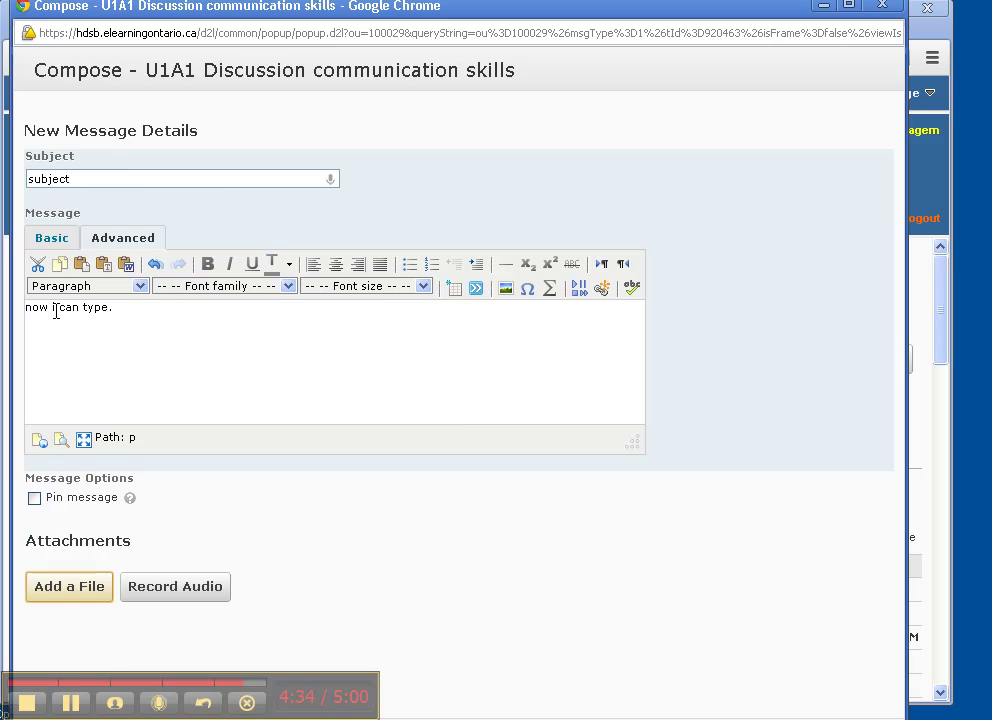
key("Return")
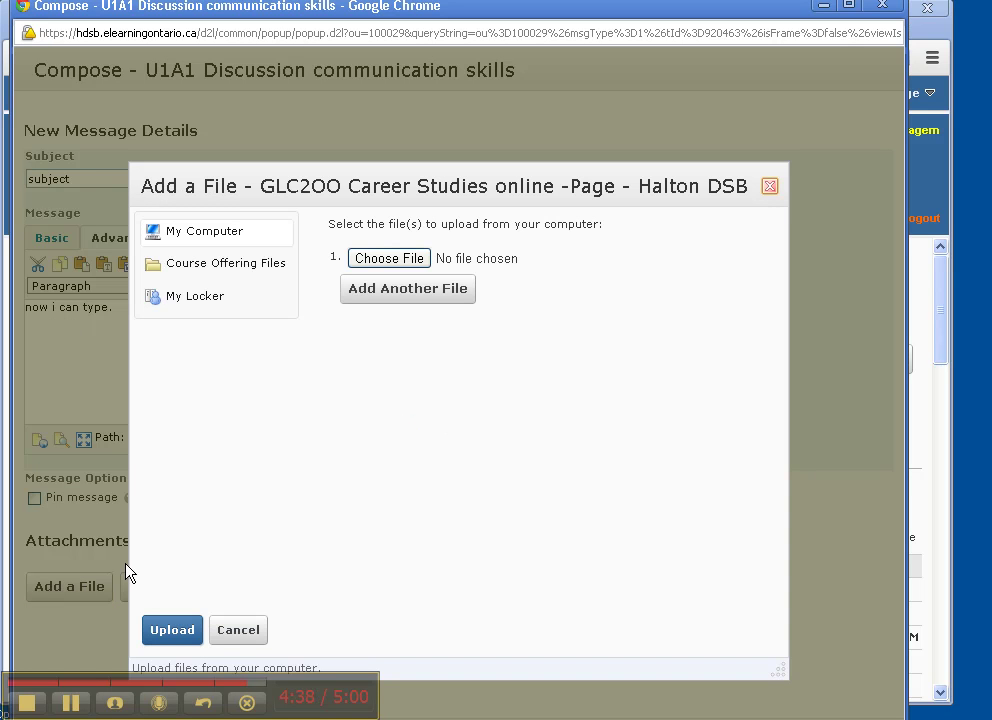
Open the file chooser to pick the first file to upload from the computer.
key("Tab")
key("Tab")
key("Tab")
key("Tab")
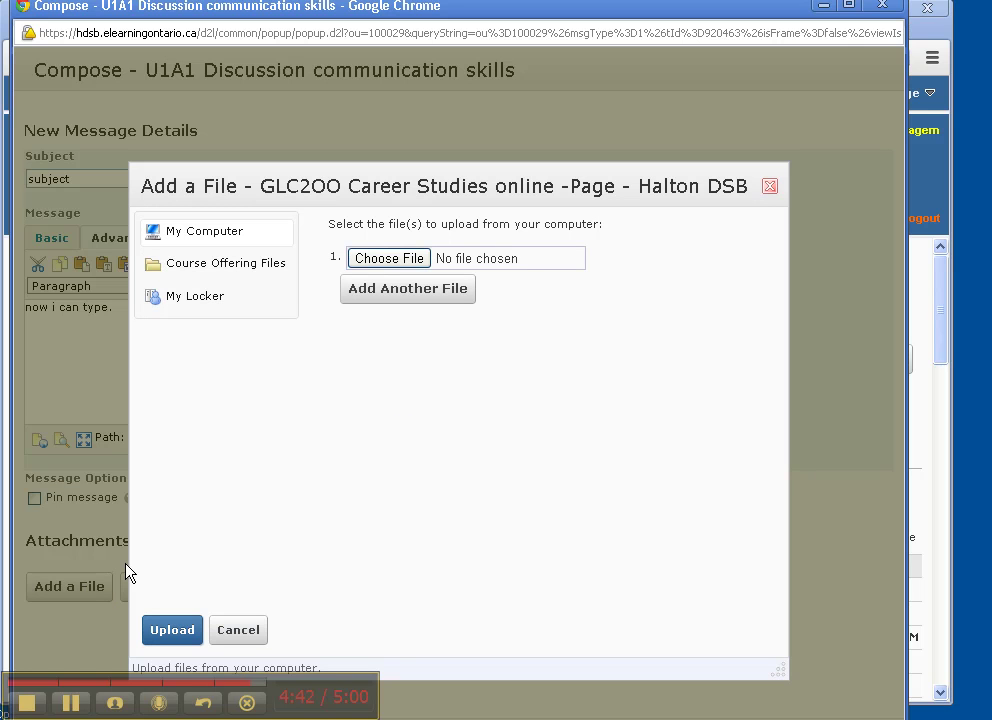
key("space")
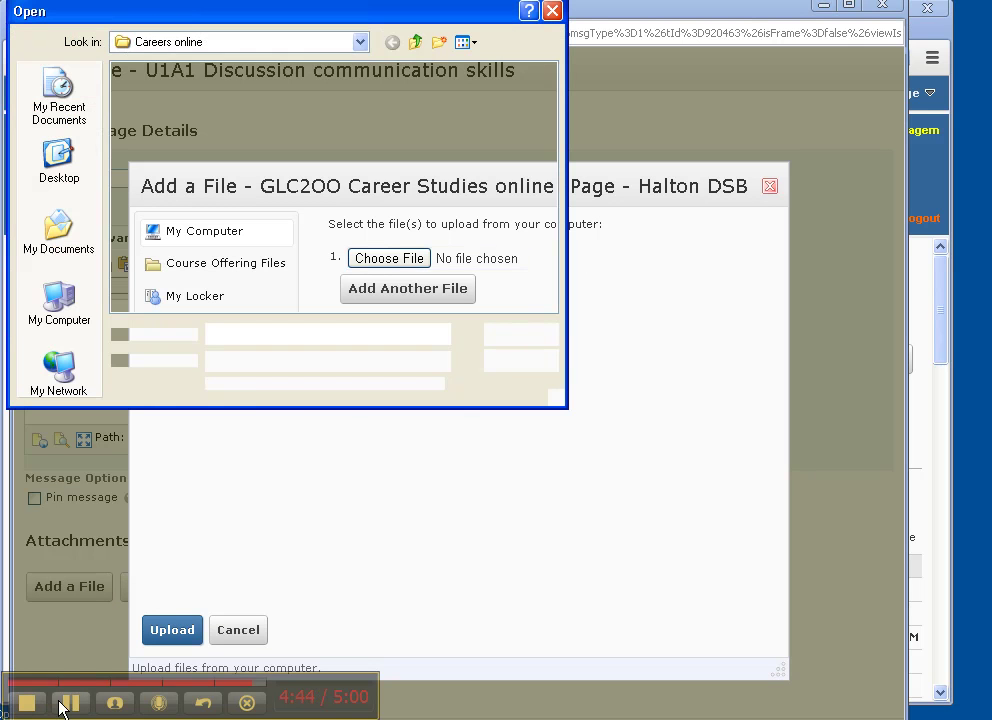